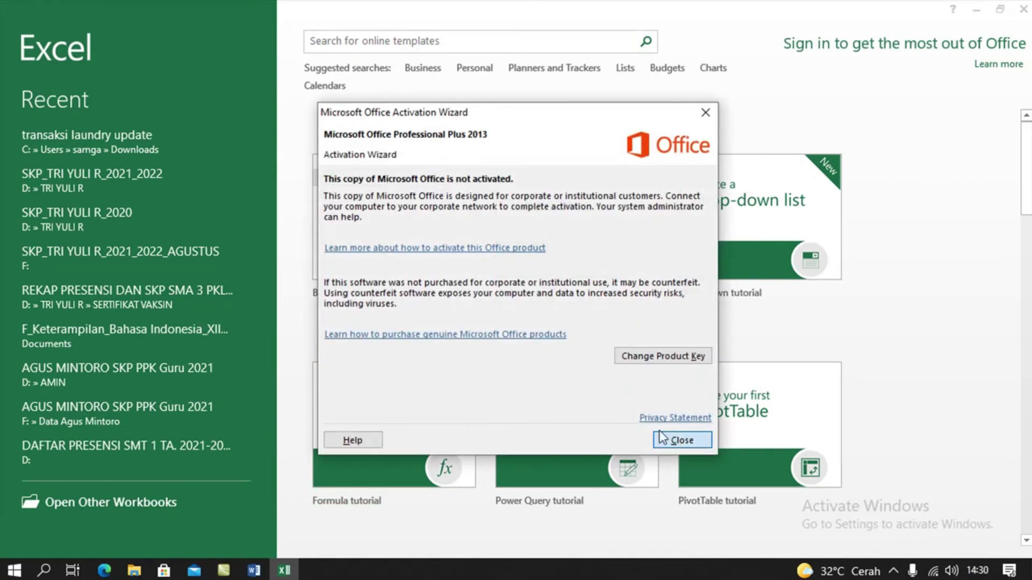
# Start a blank Excel workbook with headings Nama, Alamat and Kota in A1:C1.
pyautogui.click(662, 439)
pyautogui.click(365, 218)
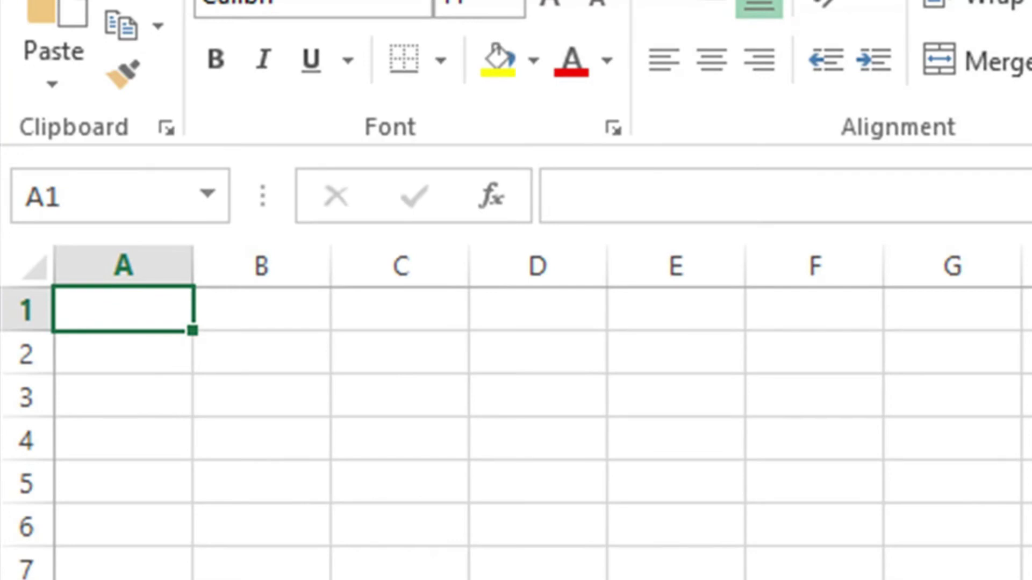
pyautogui.write('Nama')
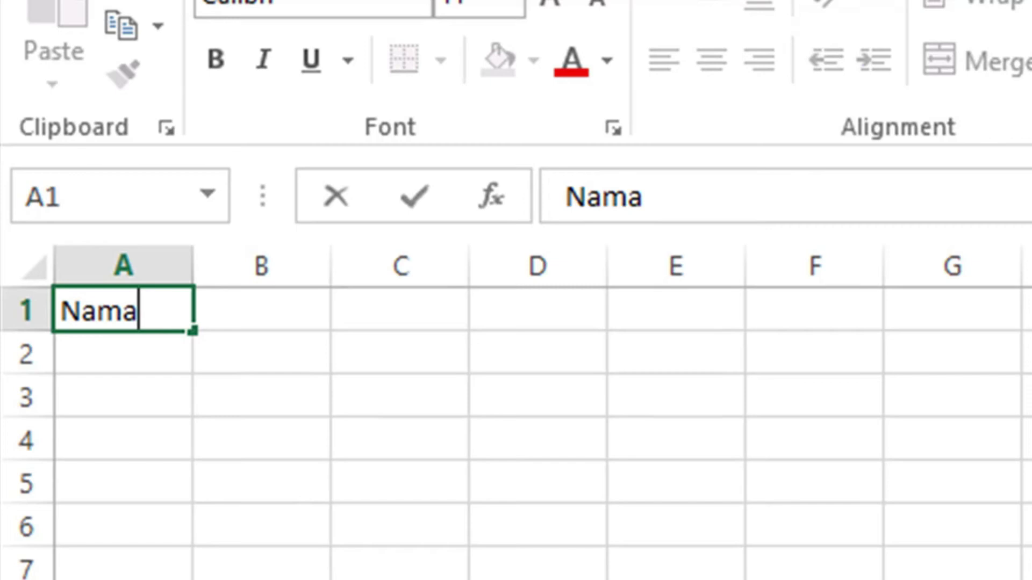
pyautogui.press('Tab')
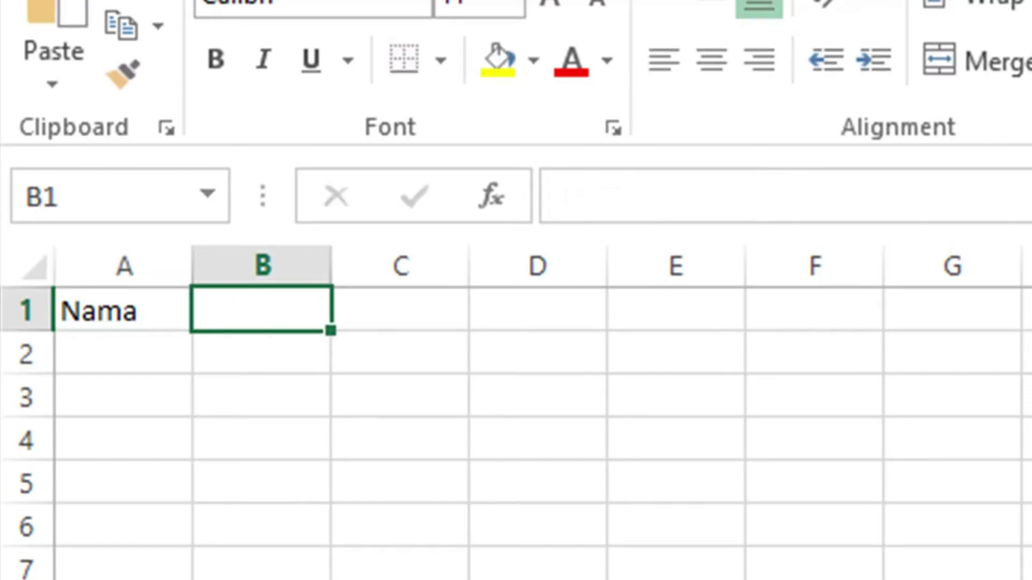
pyautogui.write('Alamat')
pyautogui.press('Tab')
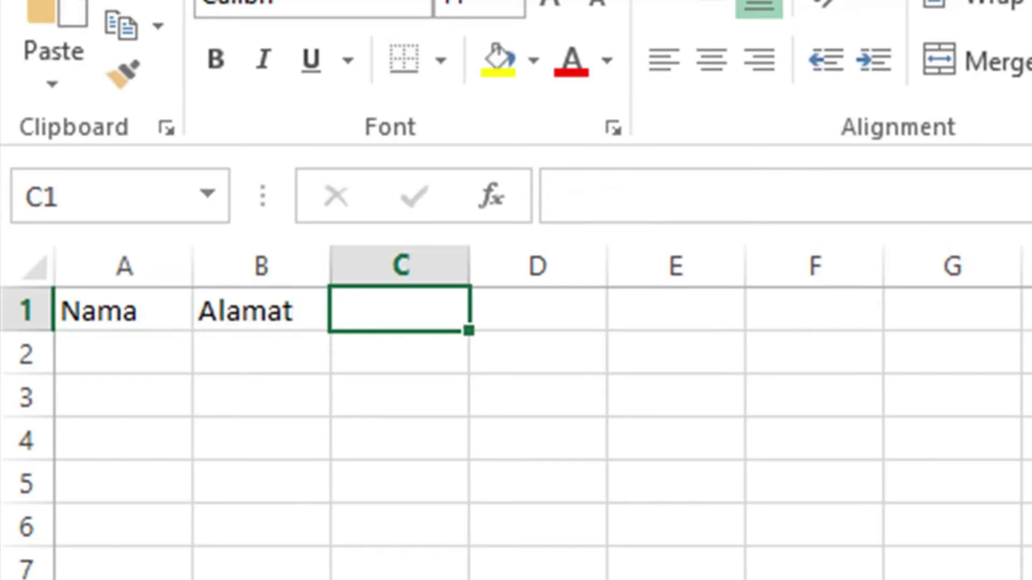
pyautogui.write('Kota')
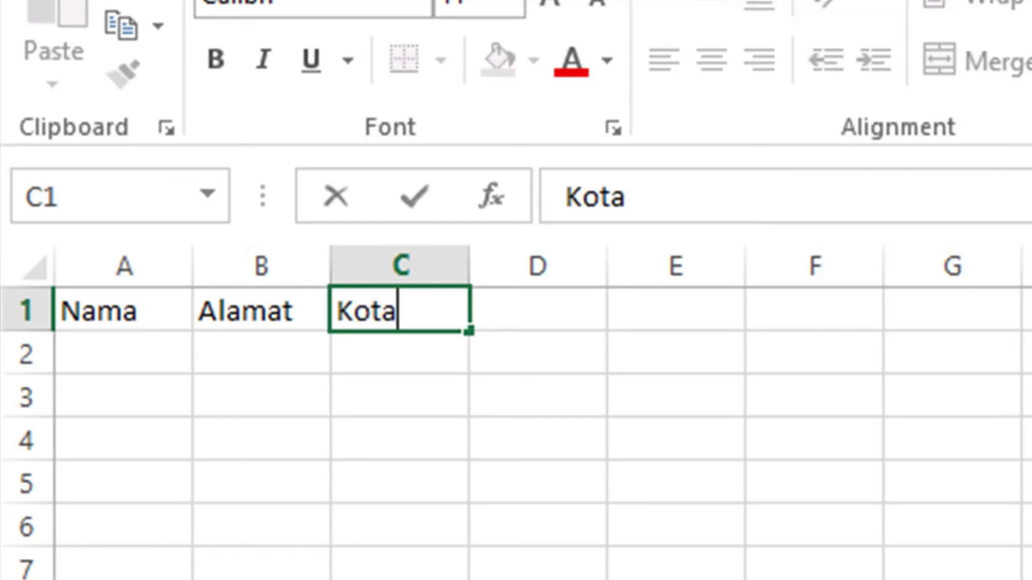
pyautogui.press('Down')
# Enter the first two recipient names under Nama in A2 and A3.
pyautogui.click(261, 353)
pyautogui.click(122, 353)
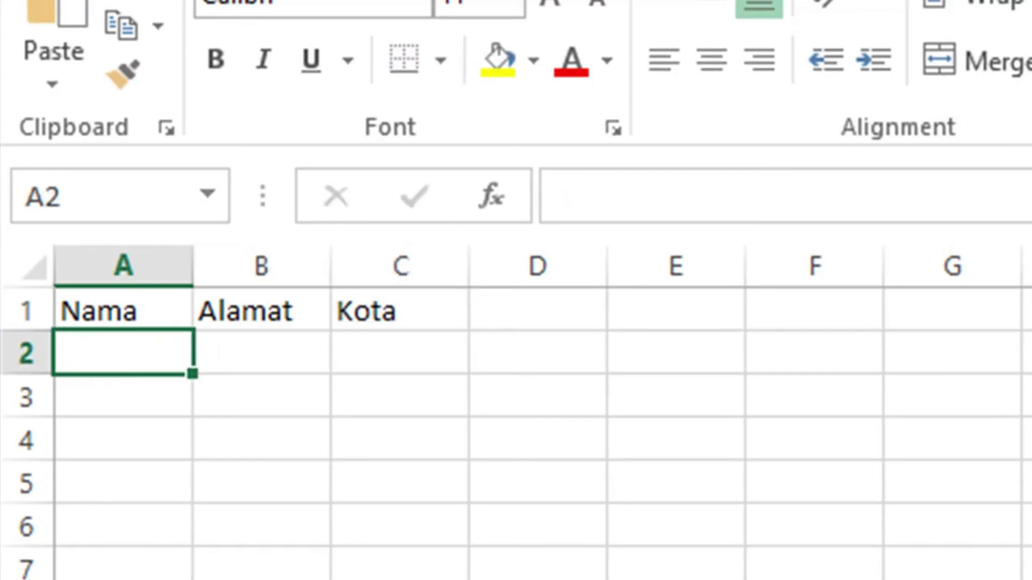
pyautogui.write('Andriany')
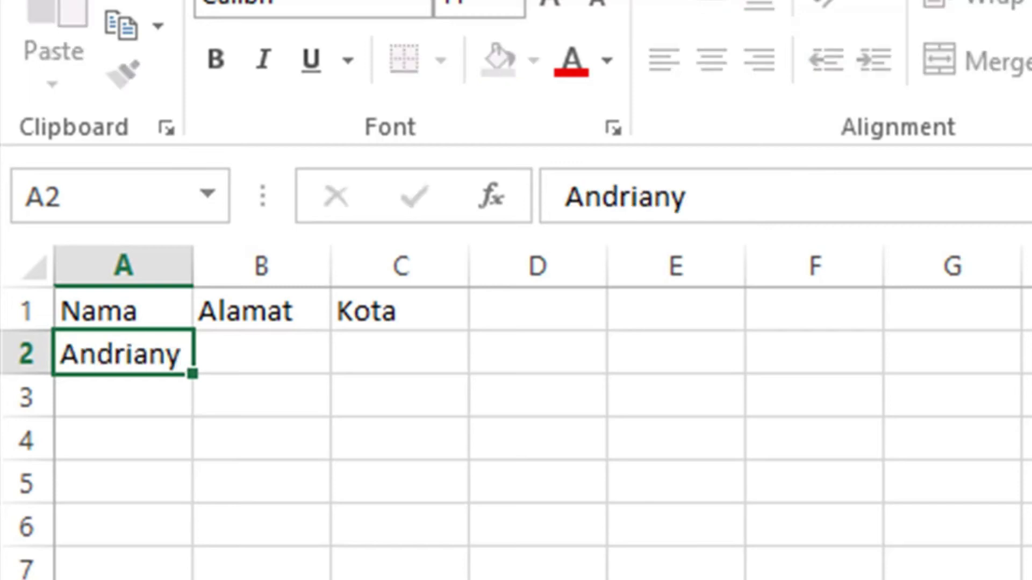
pyautogui.press('Return')
pyautogui.write('Edwin')
pyautogui.press('Return')
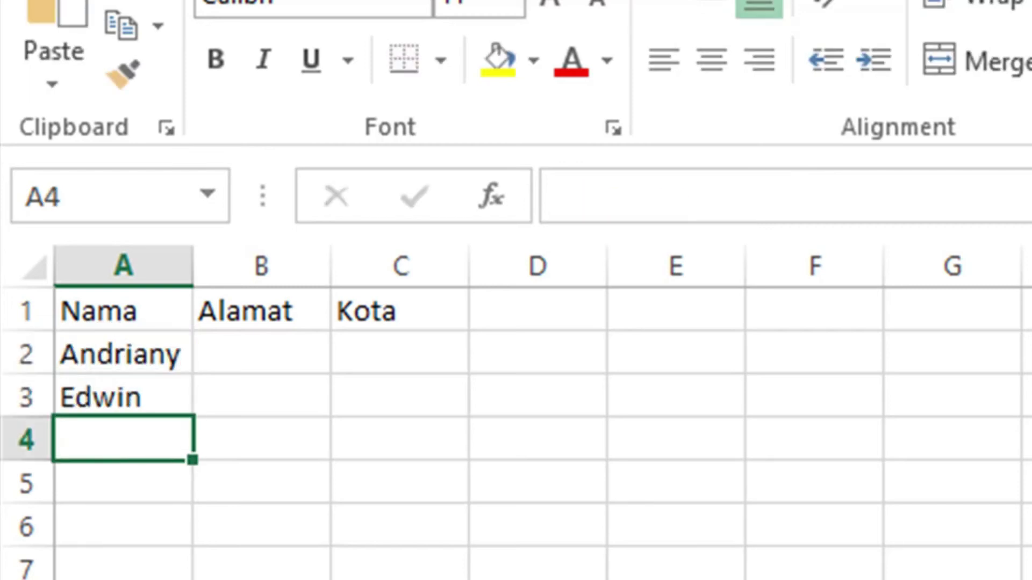
# Enter the third recipient name and the first street address, then widen column B.
pyautogui.write('Ryan')
pyautogui.hotkey('ctrl', 'Return')
pyautogui.click(261, 352)
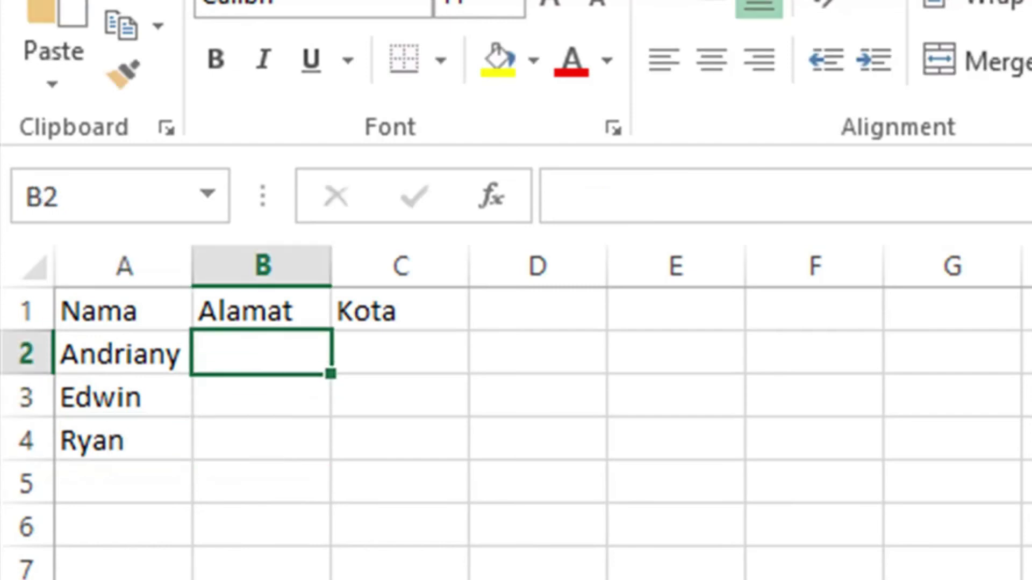
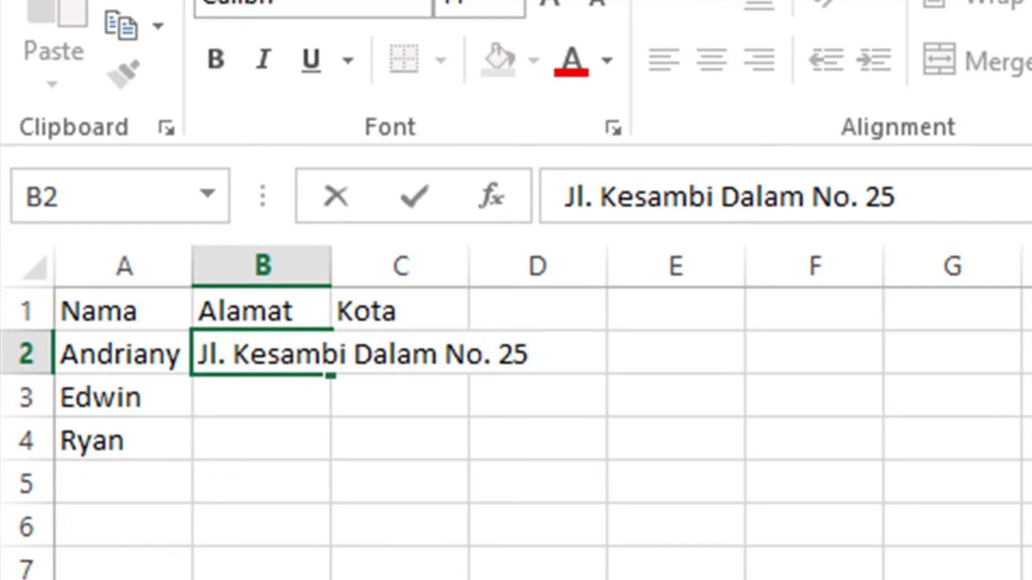
pyautogui.press('Return')
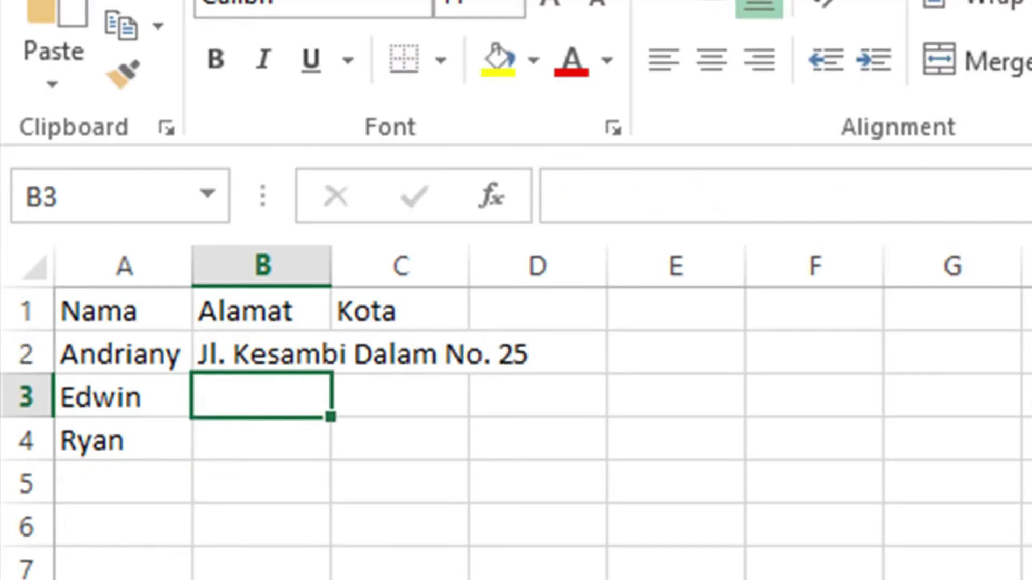
pyautogui.moveTo(330, 266); pyautogui.dragTo(544, 266)
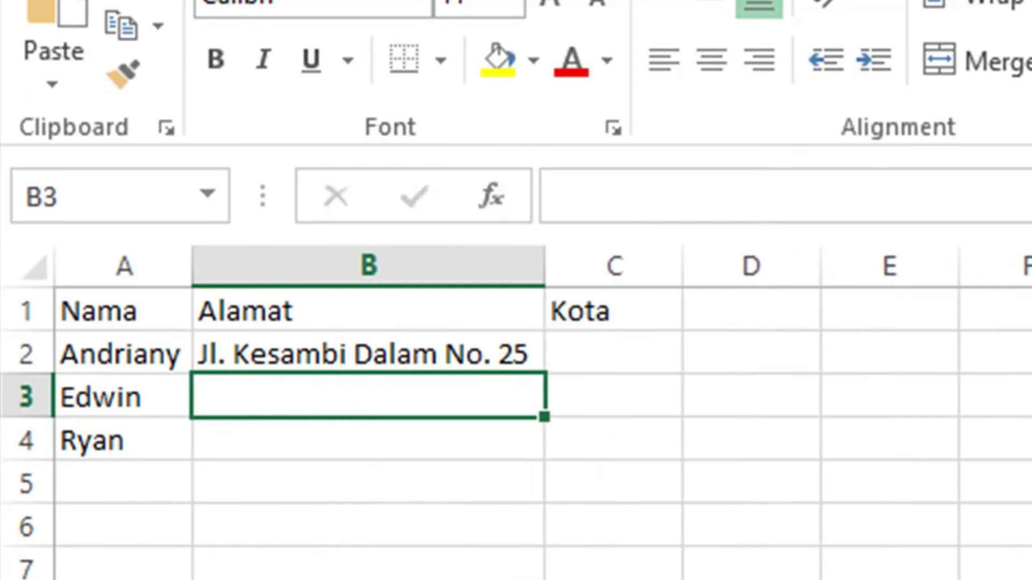
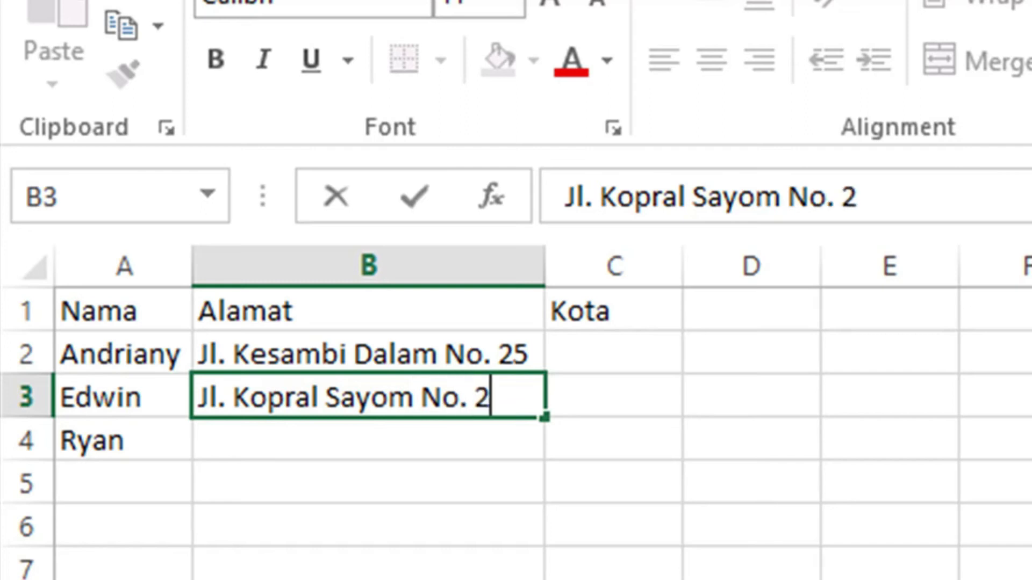
# Type the second and third street addresses under Alamat.
pyautogui.press('Return')
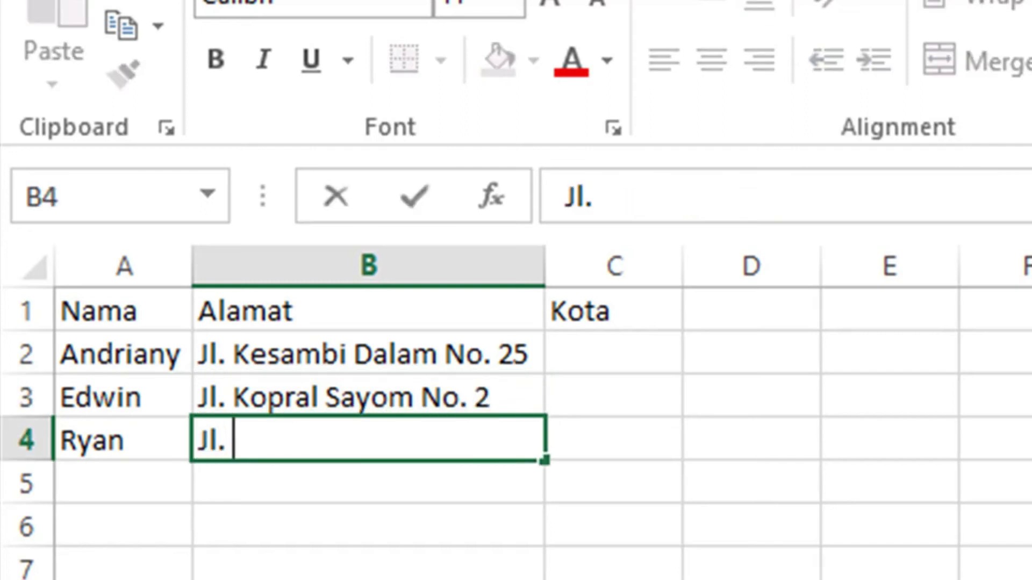
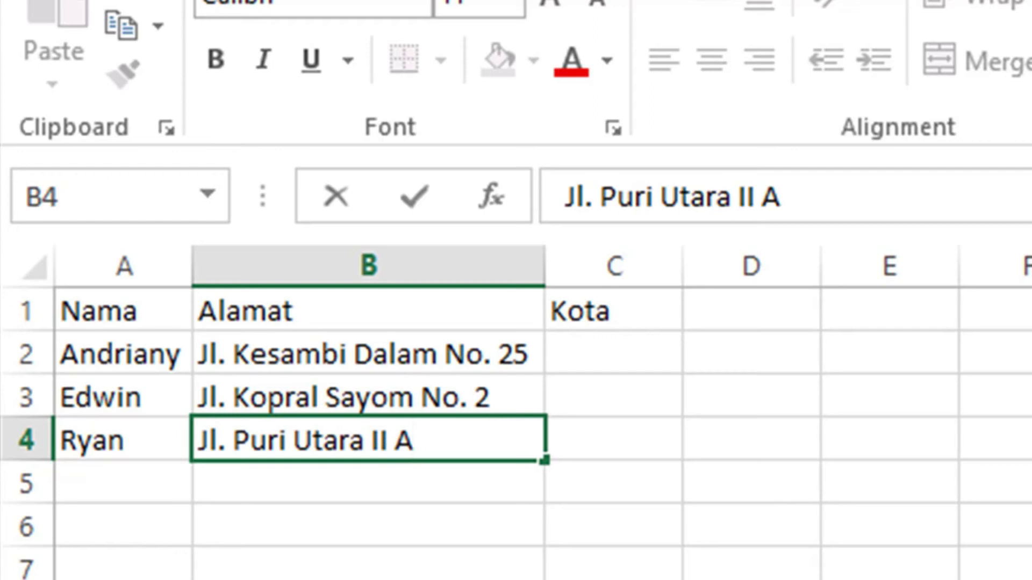
# Enter each recipient's city in C2:C4 under Kota.
pyautogui.click(555, 360)
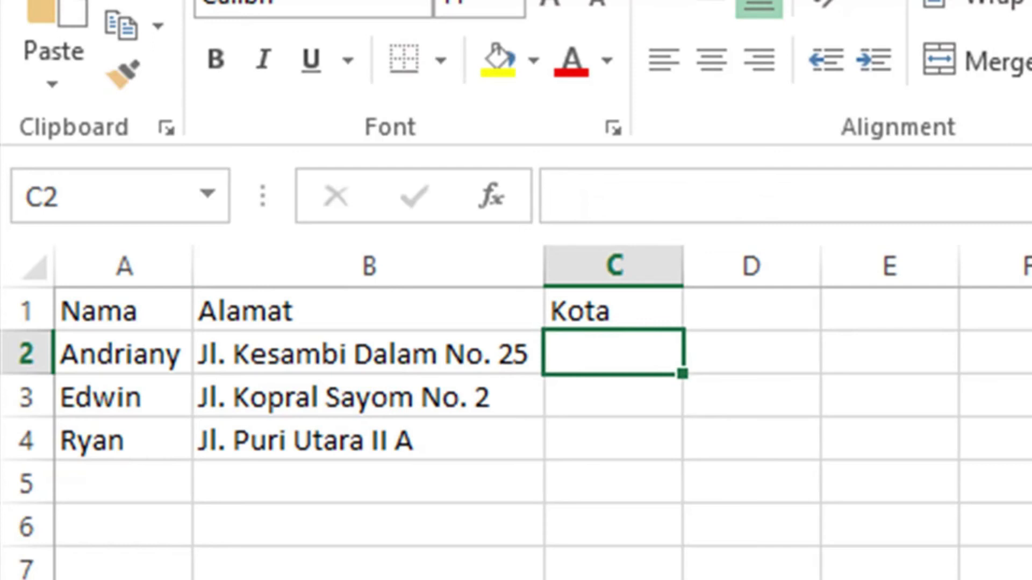
pyautogui.write('Cirebon')
pyautogui.press('Return')
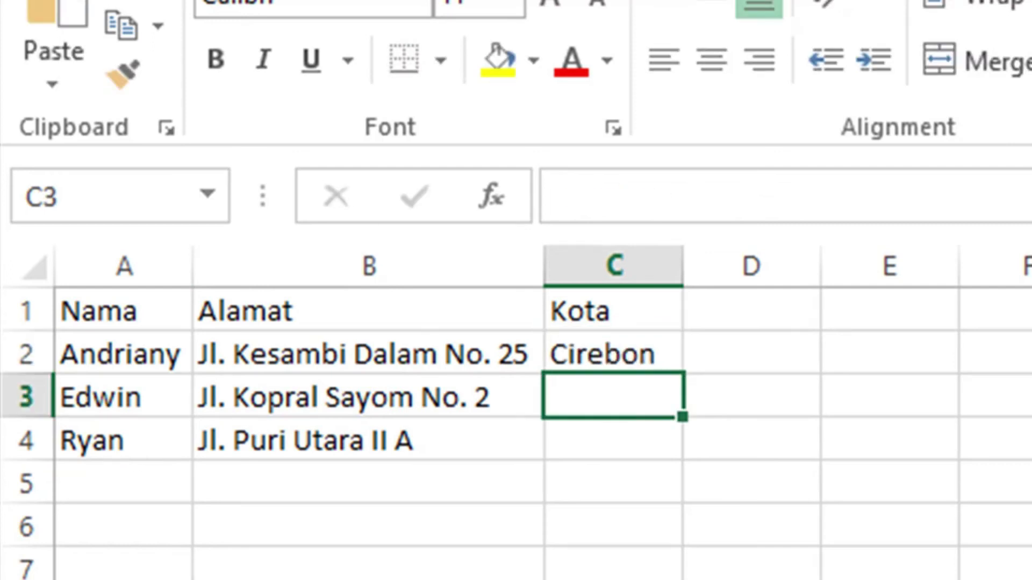
pyautogui.write('Klaten')
pyautogui.press('Return')
pyautogui.write('Pekalongan')
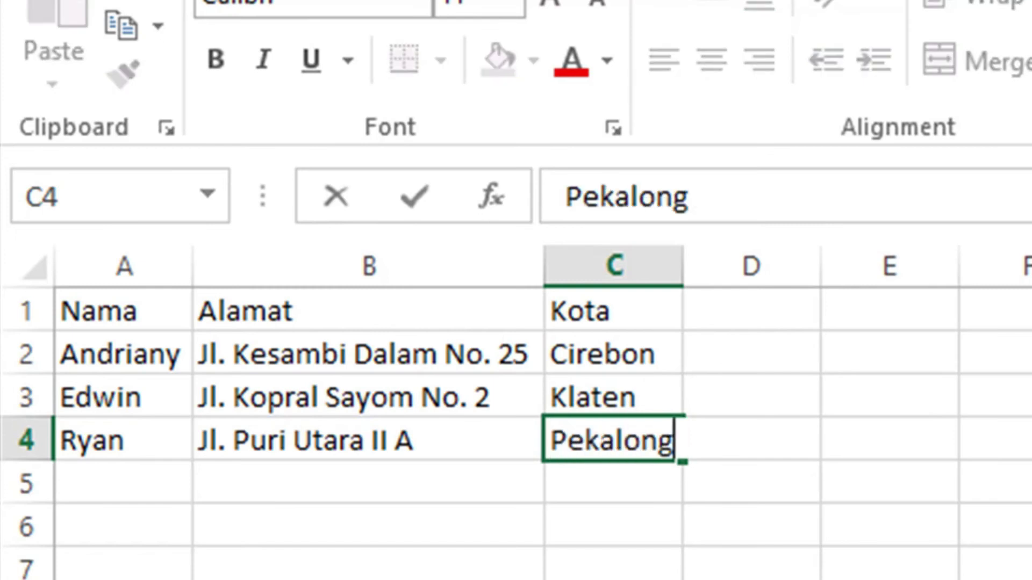
pyautogui.press('Return')
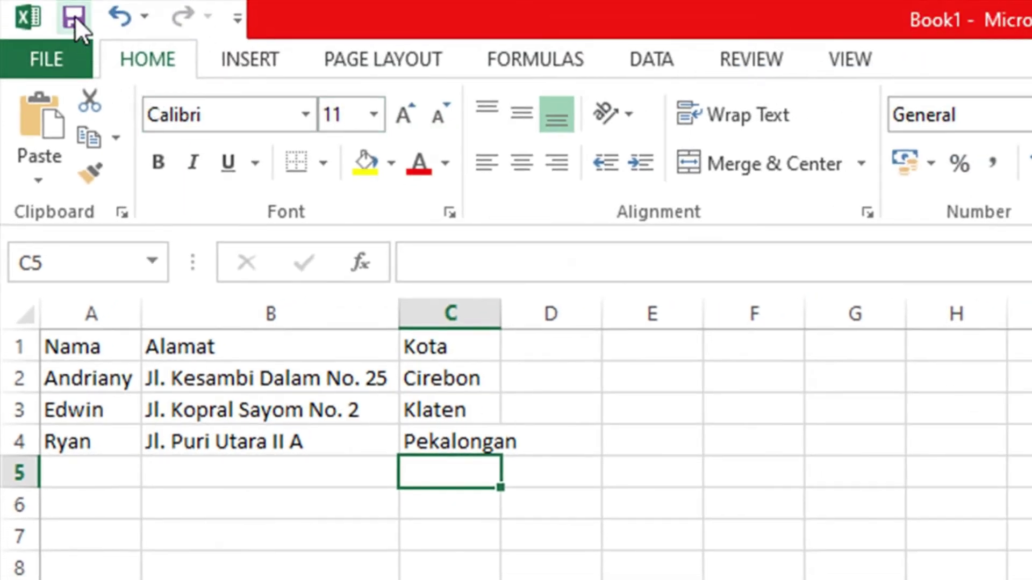
# Save the workbook as Data in the Downloads folder and close Excel.
pyautogui.click(74, 17)
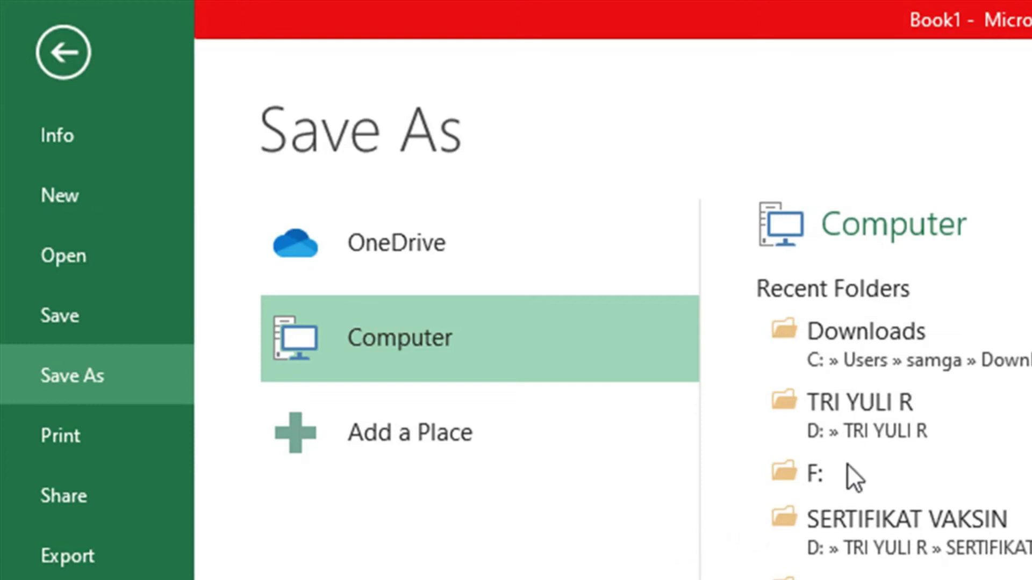
pyautogui.click(915, 329)
pyautogui.click(914, 329)
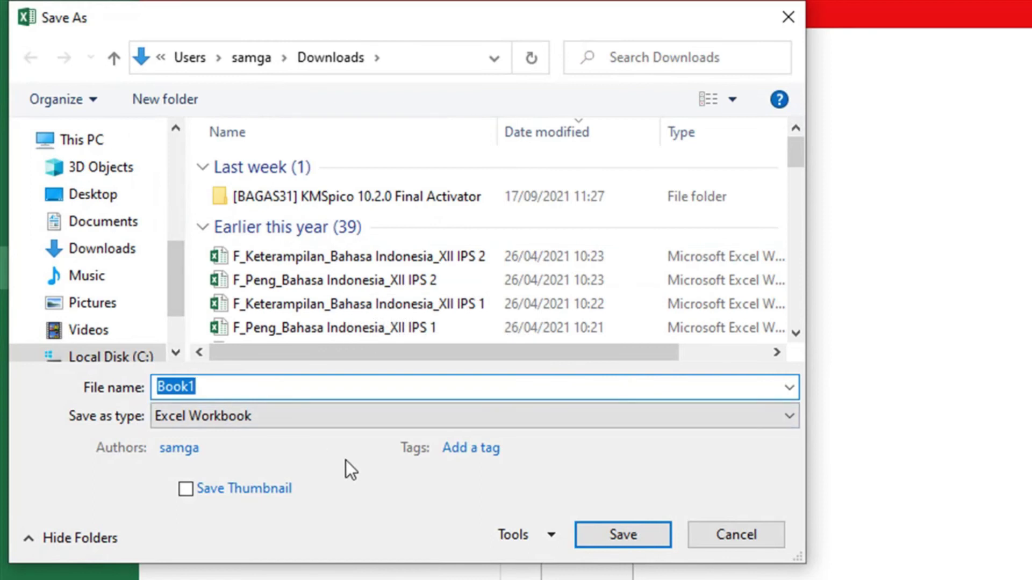
pyautogui.write('Data')
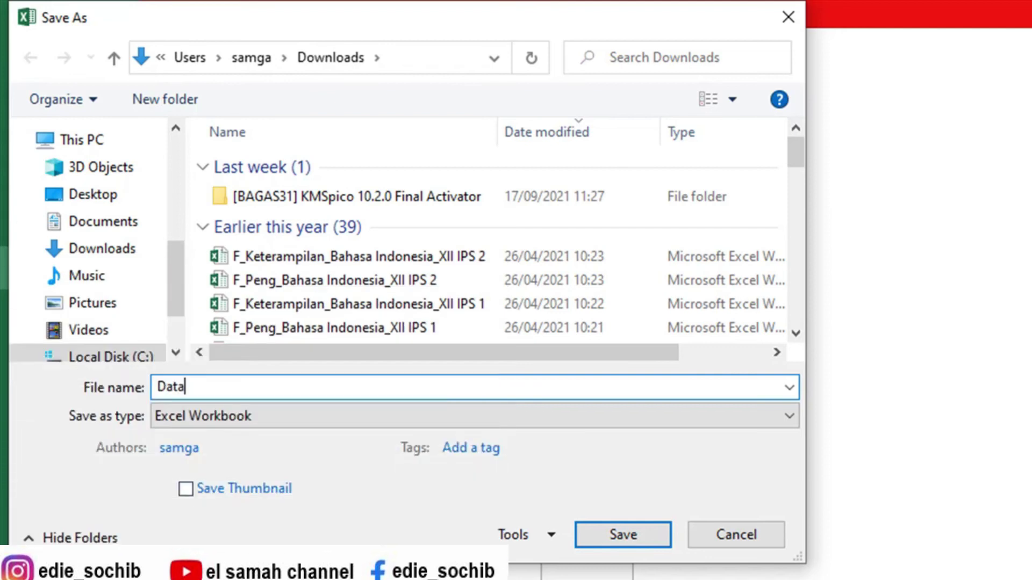
pyautogui.click(617, 535)
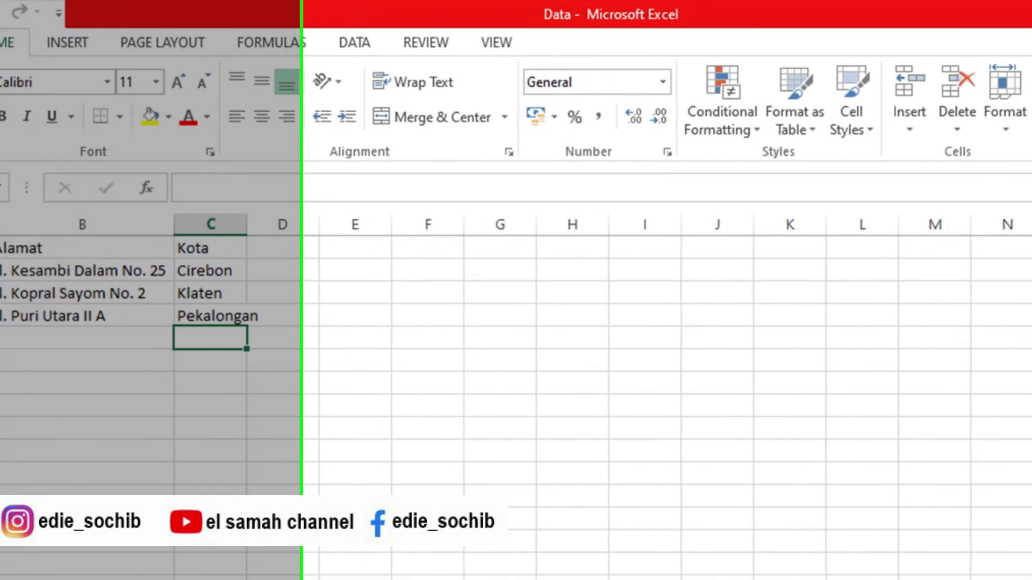
pyautogui.click(1013, 11)
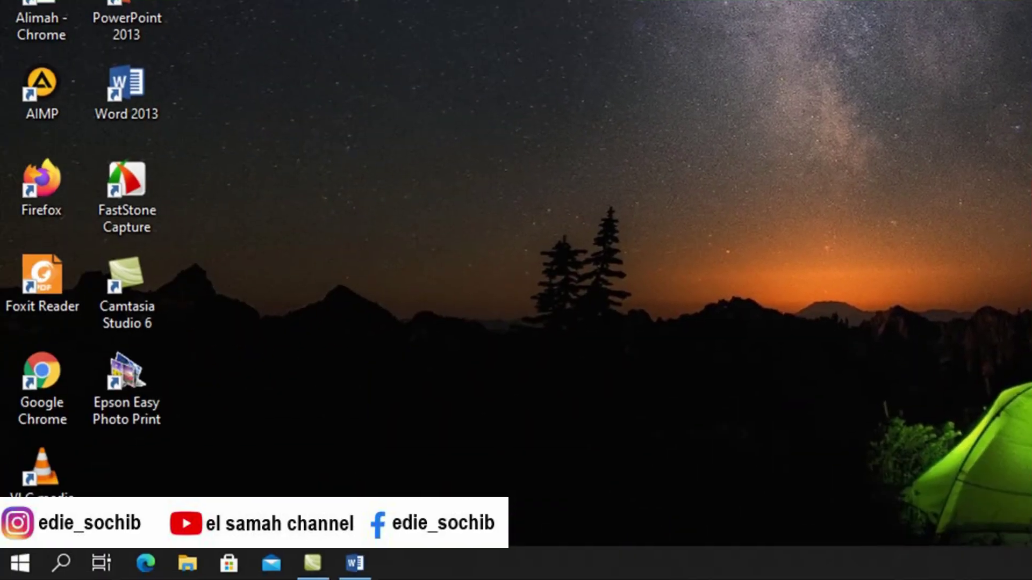
# Use Sheet1$ of the Downloads Data workbook as the letter's existing recipient list.
pyautogui.click(355, 563)
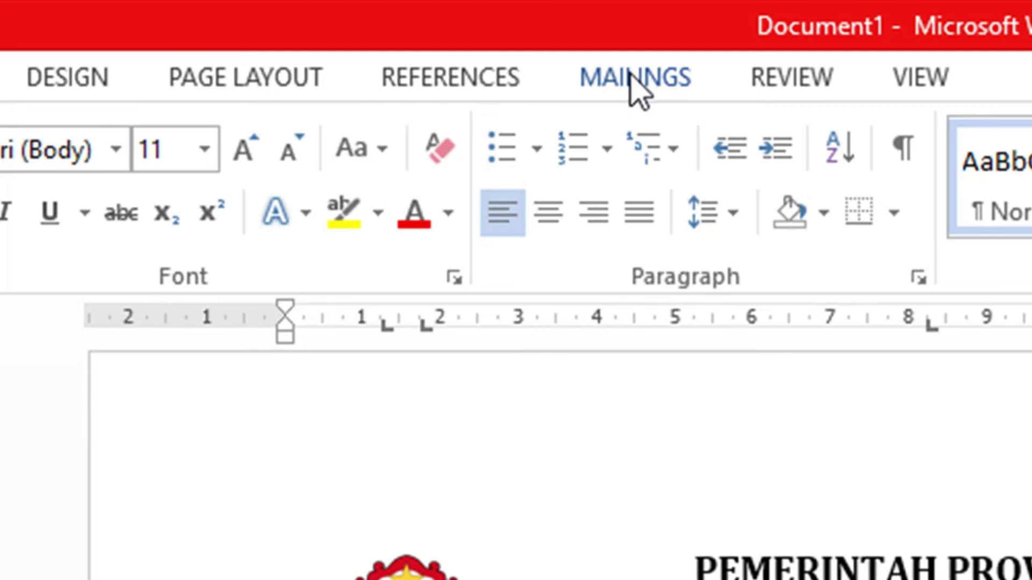
pyautogui.click(639, 91)
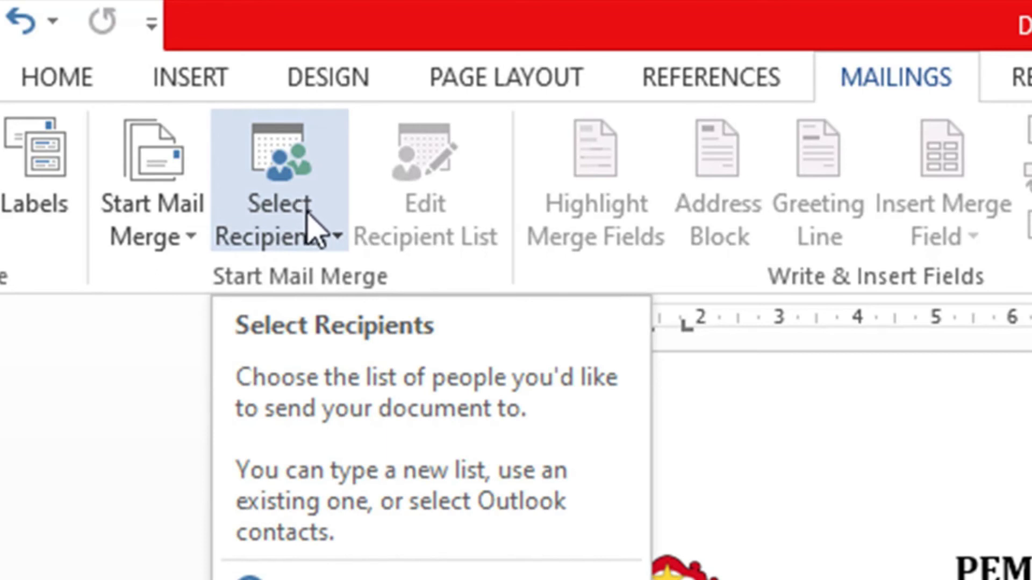
pyautogui.click(305, 205)
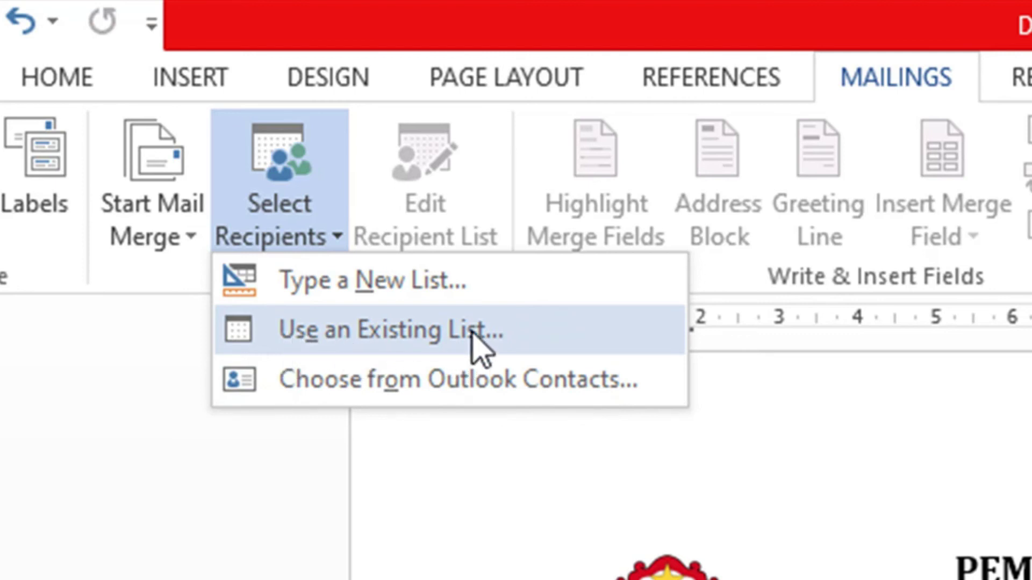
pyautogui.click(423, 336)
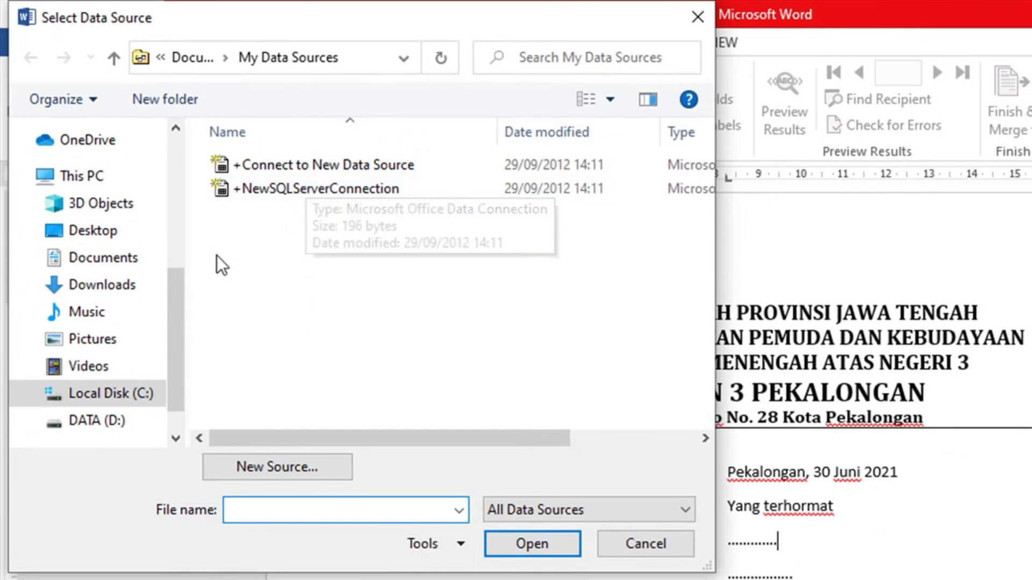
pyautogui.click(111, 285)
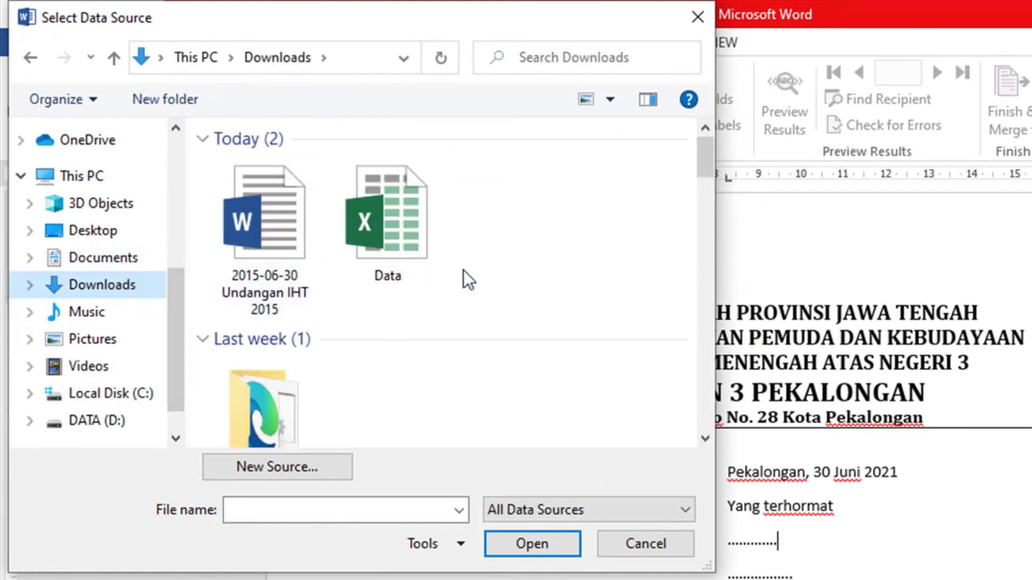
pyautogui.click(389, 220)
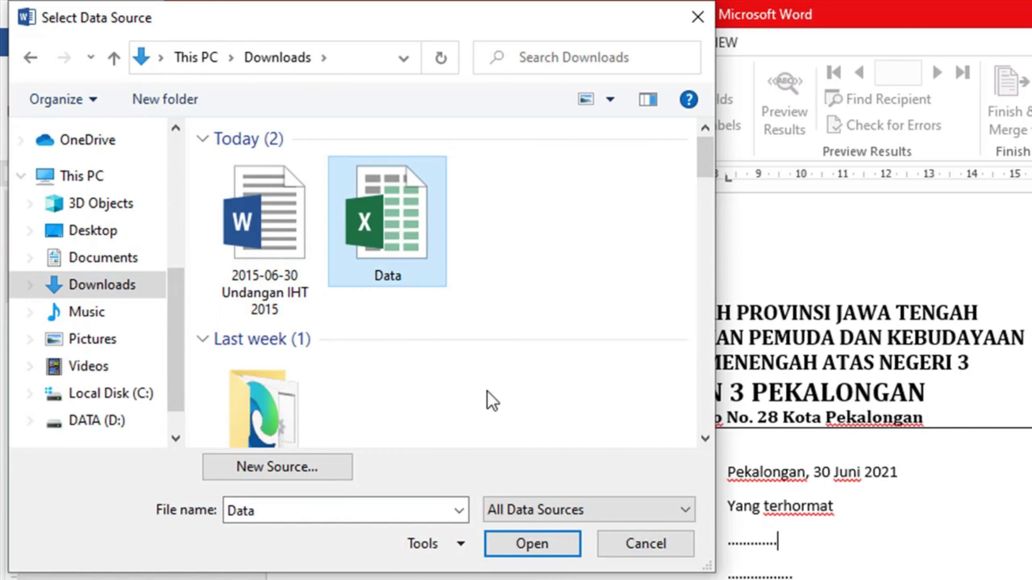
pyautogui.click(534, 542)
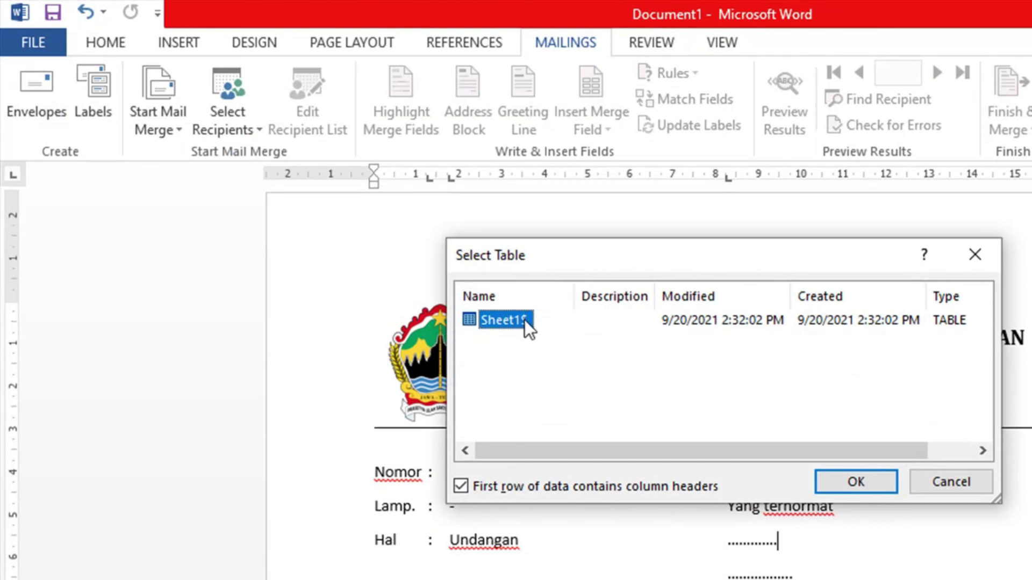
pyautogui.click(867, 479)
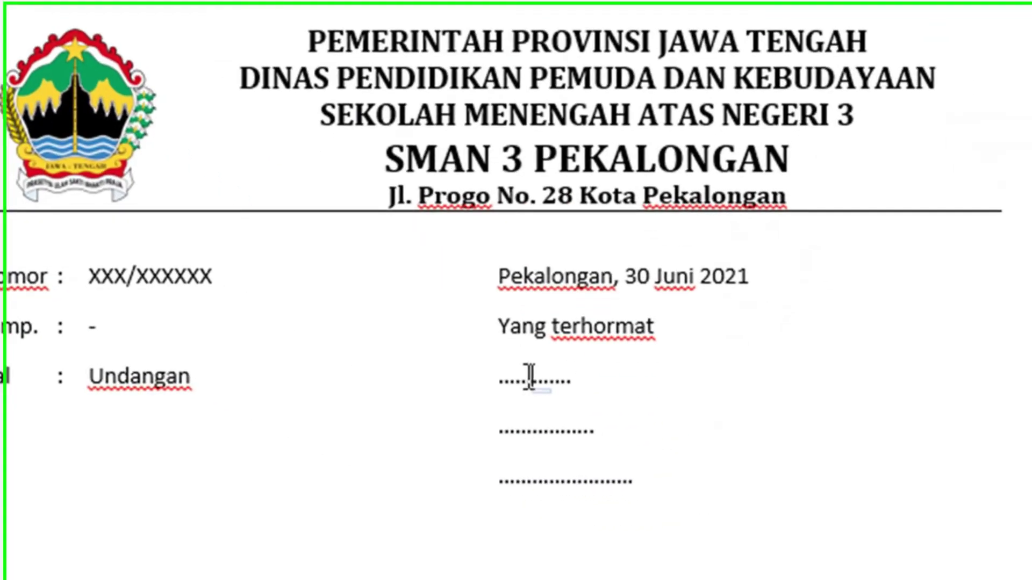
# Replace the three dotted lines under Yang terhormat with «Nama», «Alamat» and «Kota» merge fields.
pyautogui.doubleClick(751, 542)
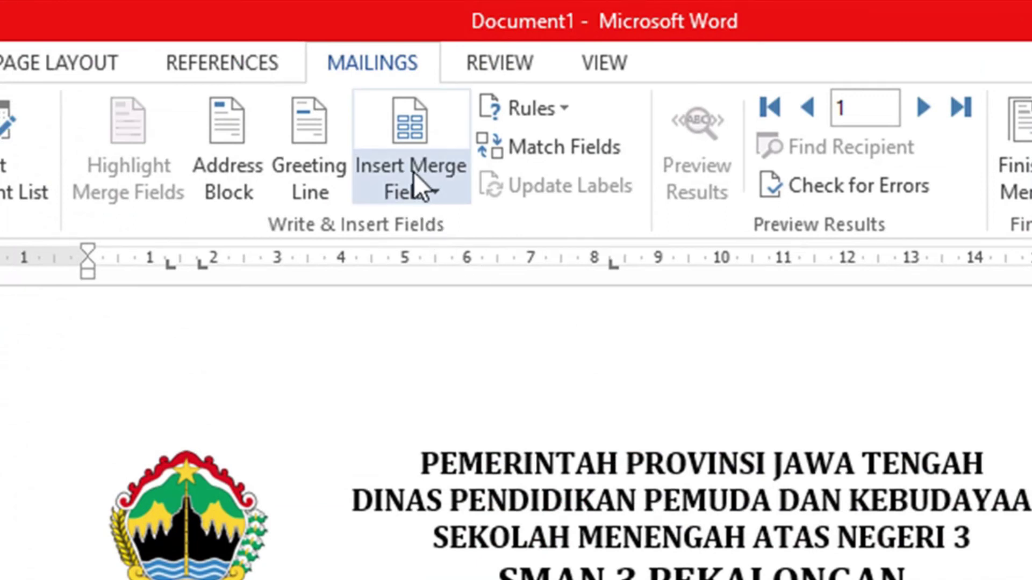
pyautogui.click(438, 194)
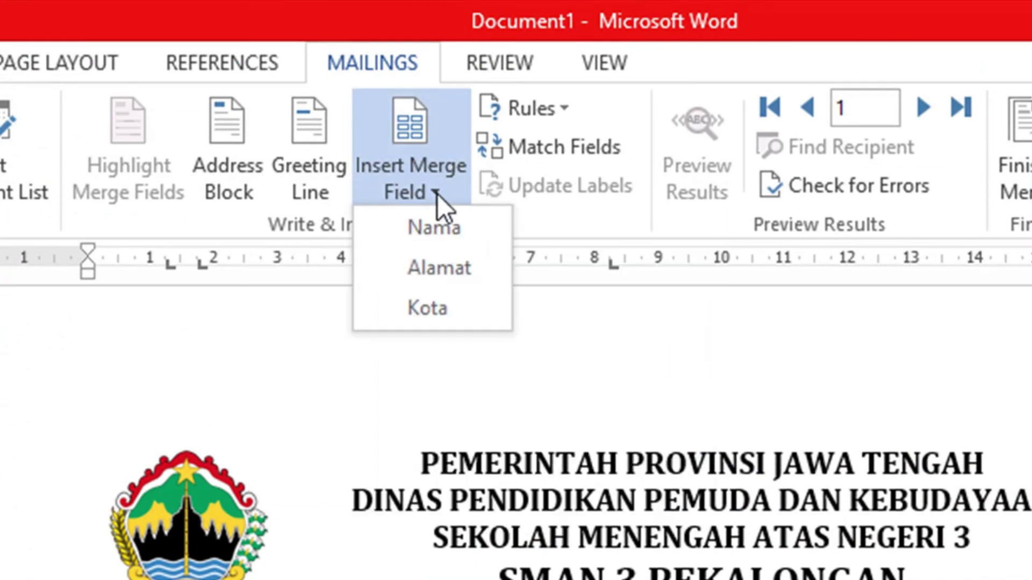
pyautogui.click(446, 232)
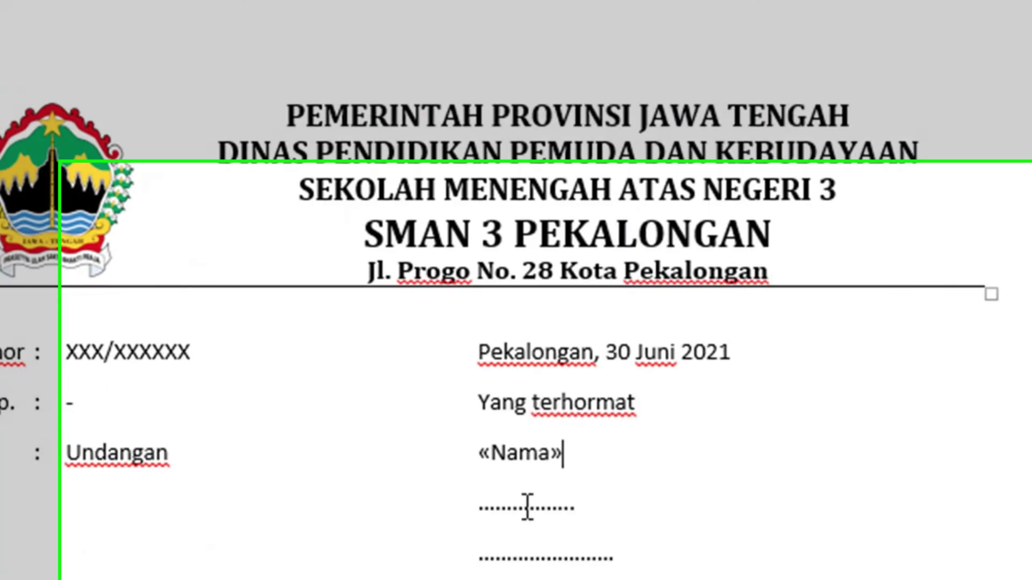
pyautogui.doubleClick(527, 507)
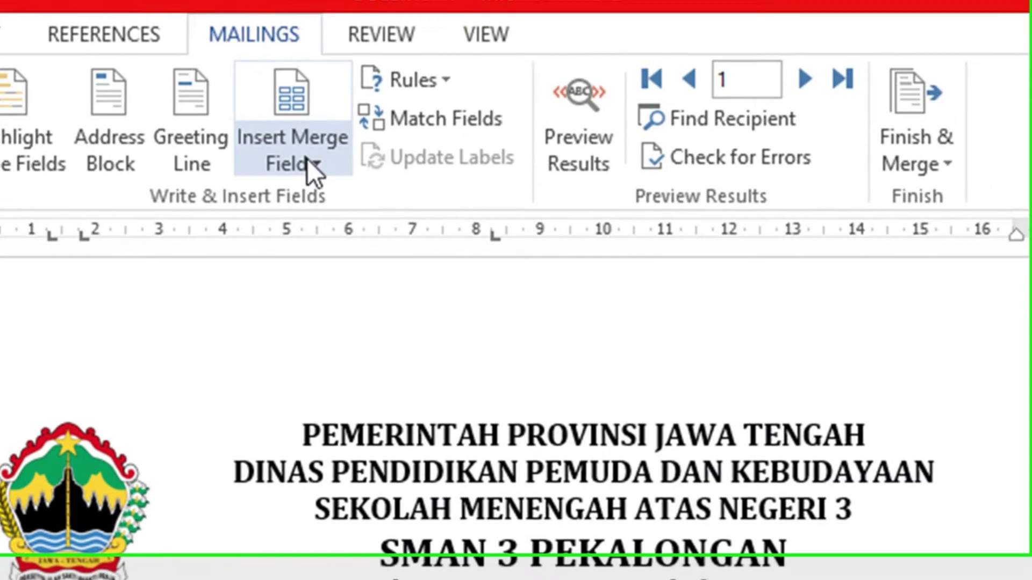
pyautogui.click(309, 164)
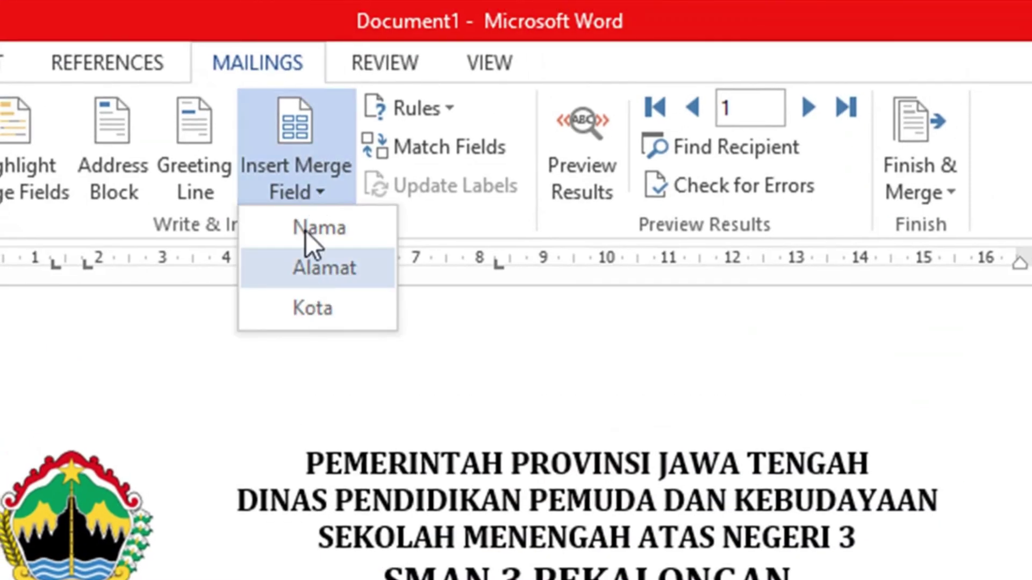
pyautogui.click(340, 267)
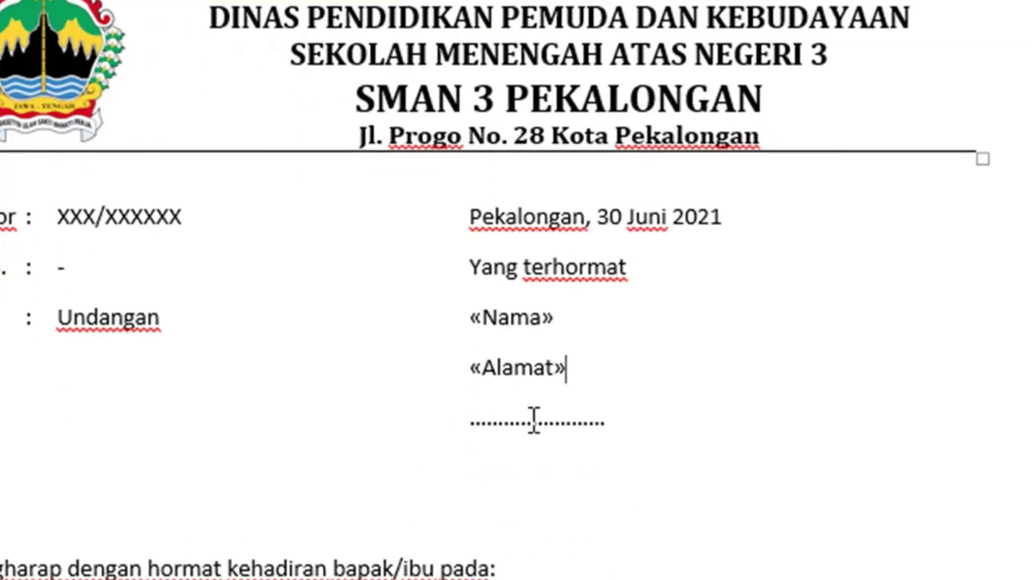
pyautogui.doubleClick(531, 424)
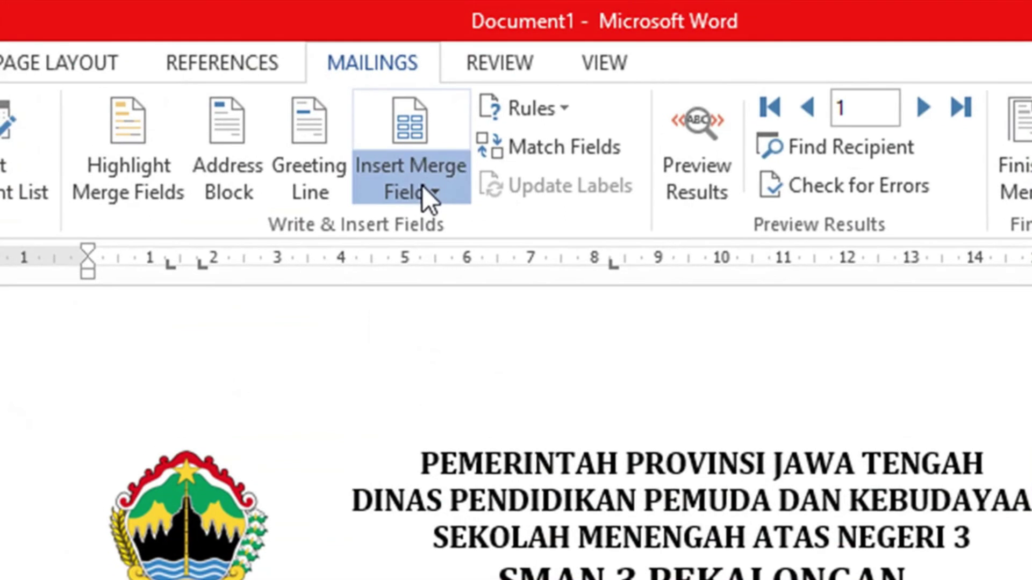
pyautogui.click(422, 192)
pyautogui.click(440, 297)
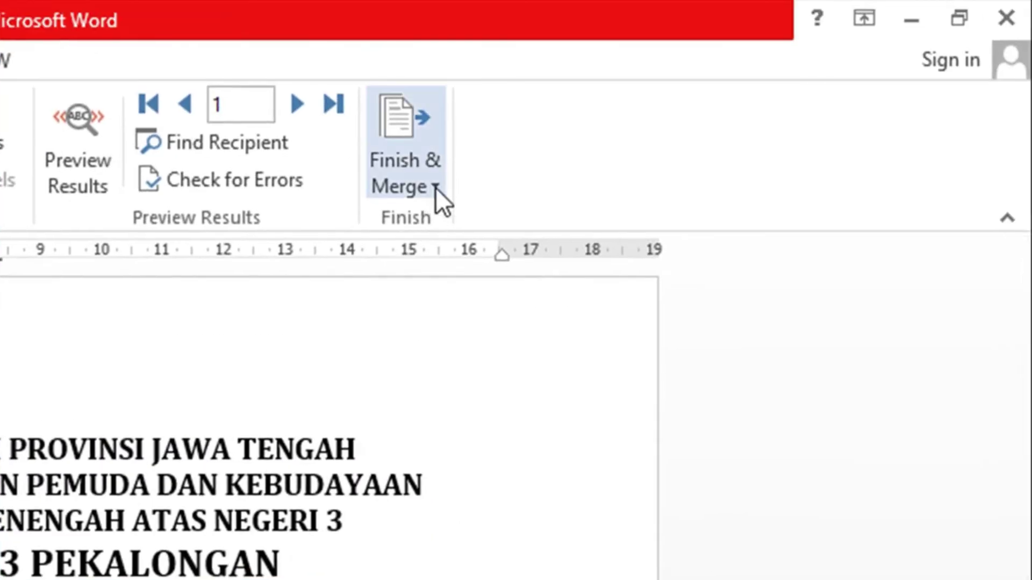
pyautogui.click(435, 188)
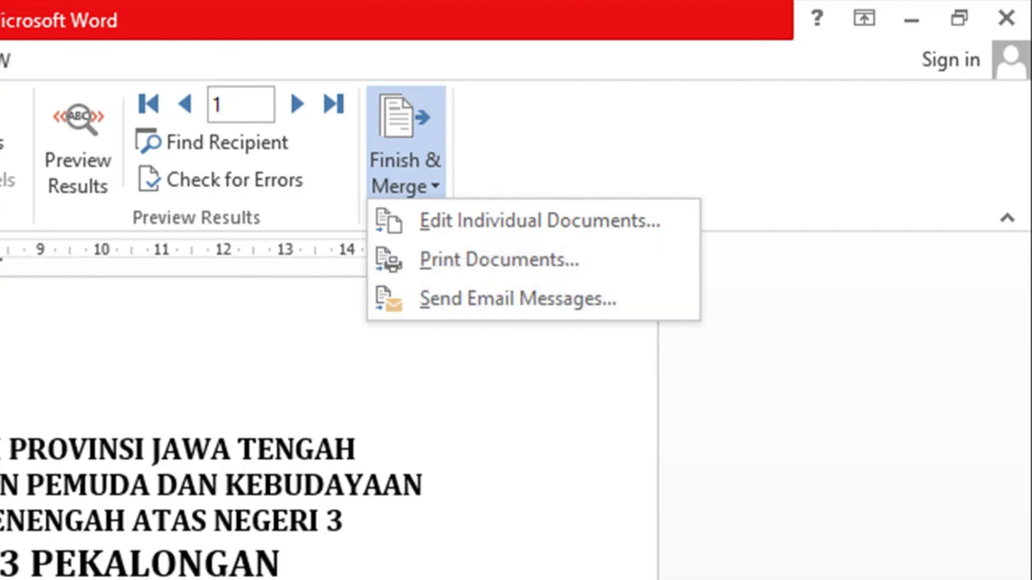
pyautogui.click(439, 185)
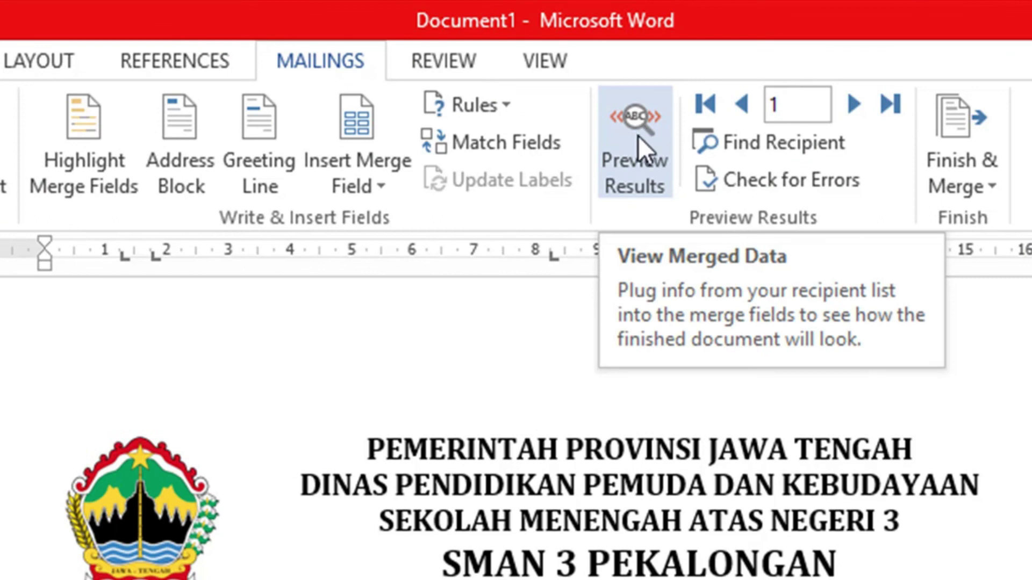
# Turn on Preview Results and advance the letter to recipient record 2.
pyautogui.click(637, 132)
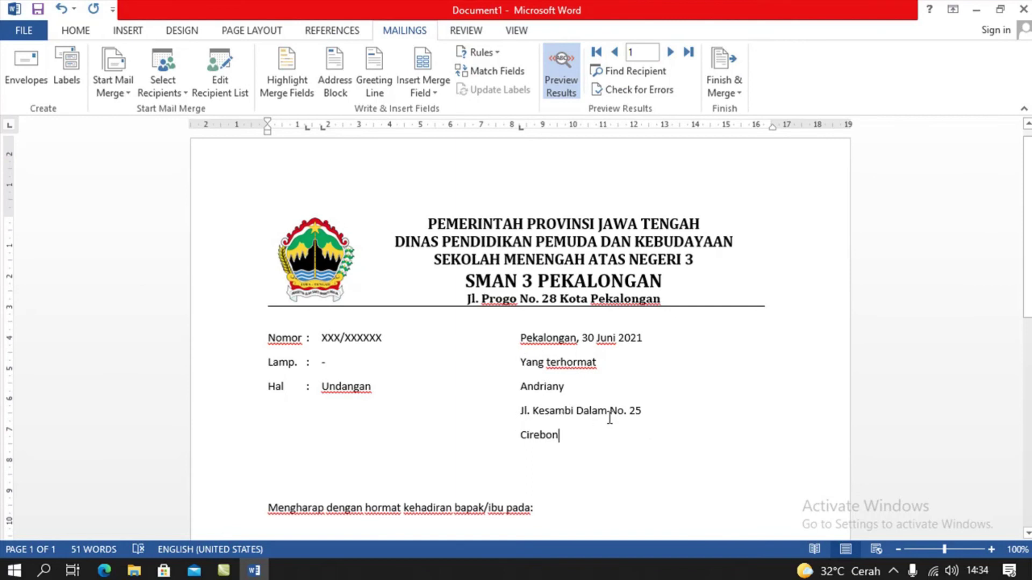
pyautogui.scroll(-5, 406, 491)
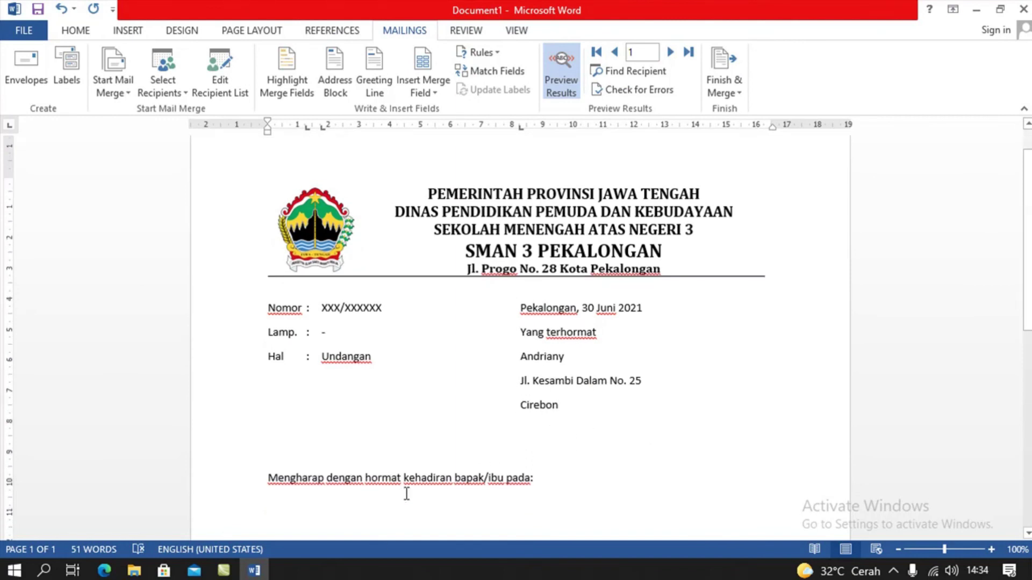
pyautogui.scroll(5, 413, 463)
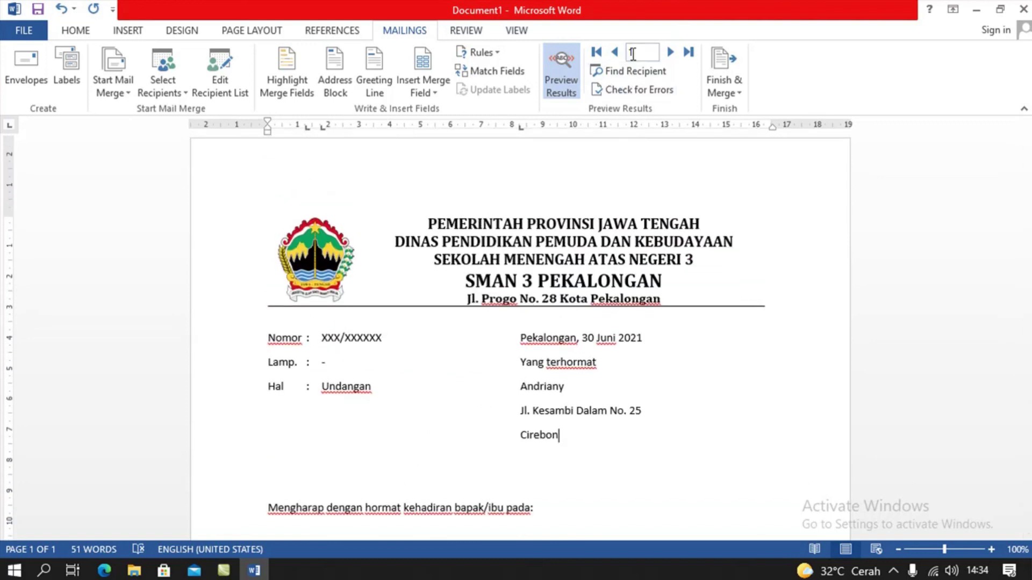
pyautogui.click(670, 52)
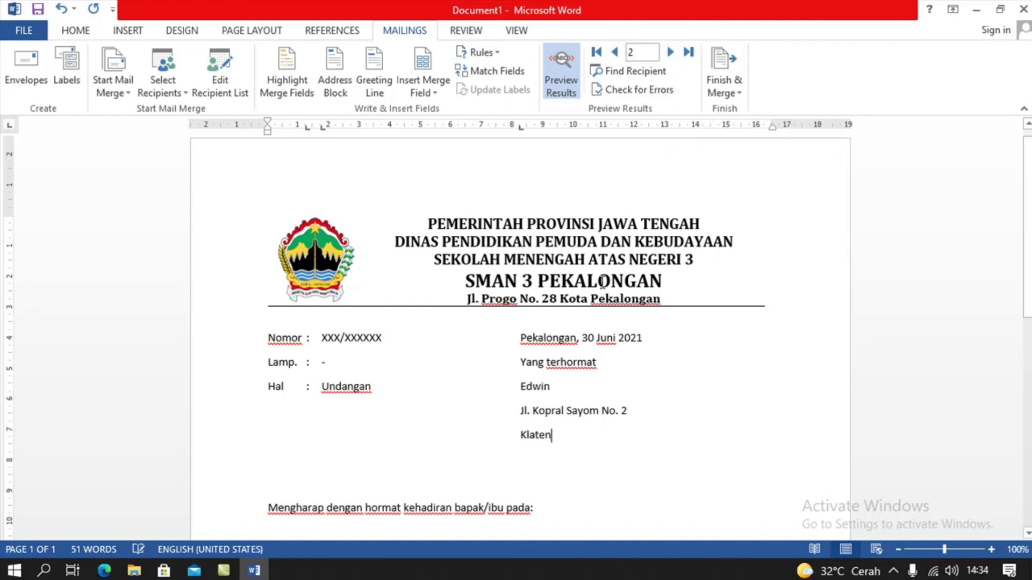